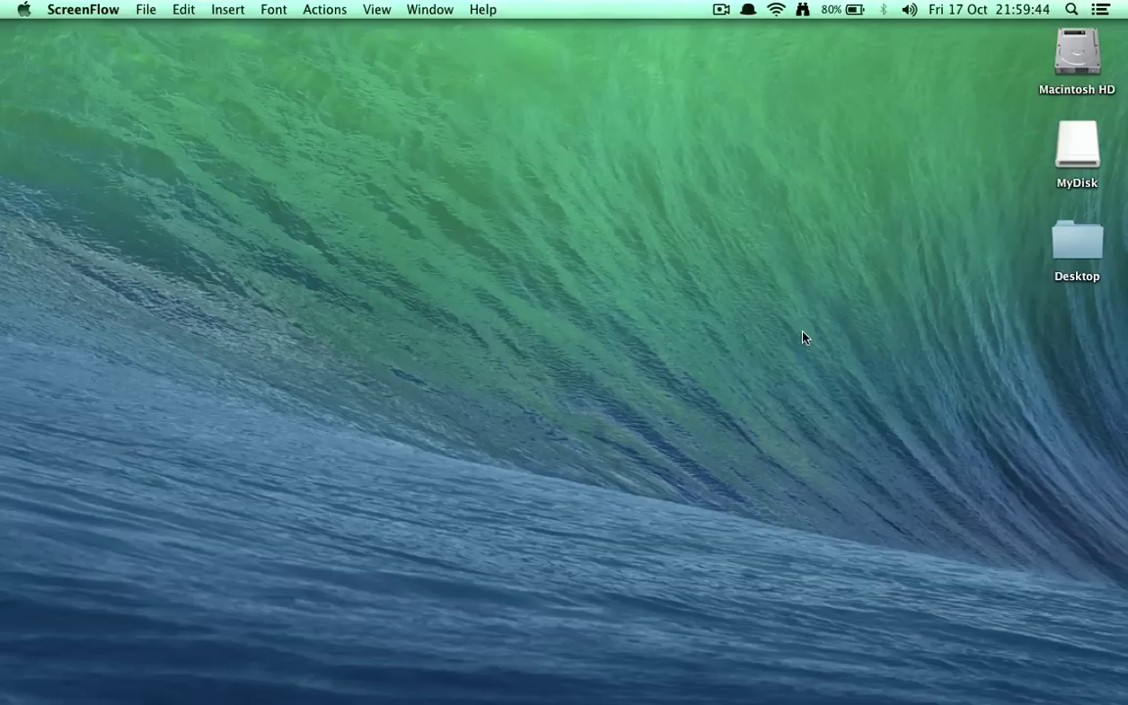
# - Open Disk Utility and show the partition settings of the 32.45 GB JetFlash drive
pyautogui.hotkey('alt', 'space')
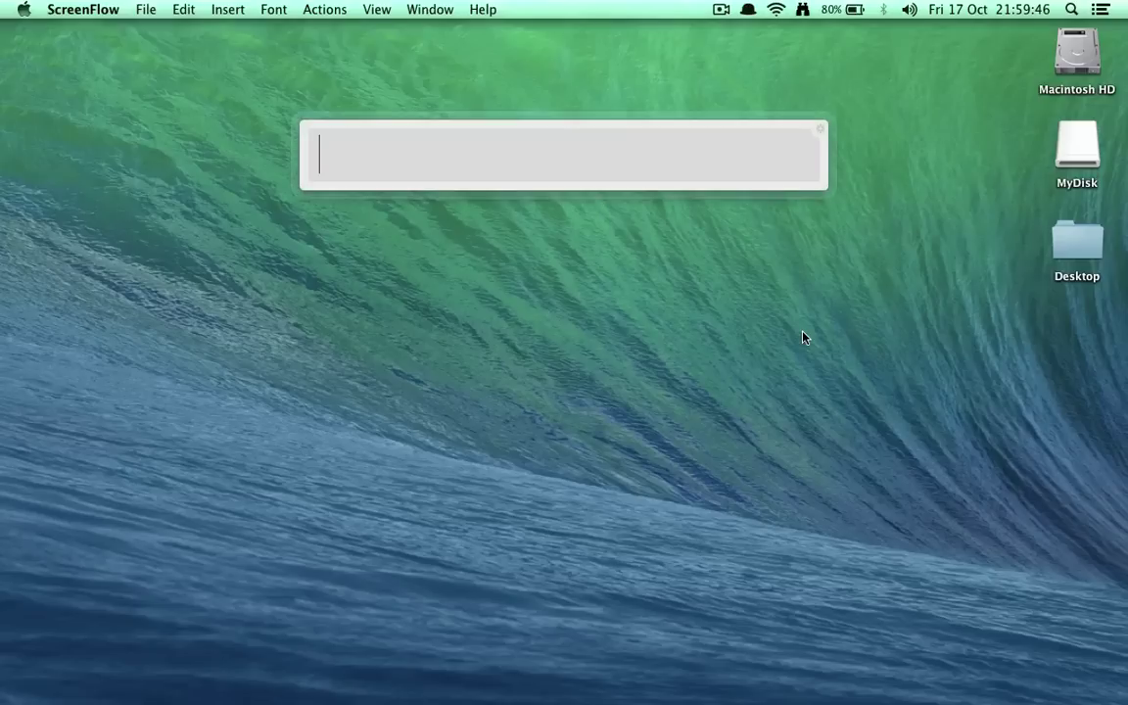
pyautogui.write('disk')
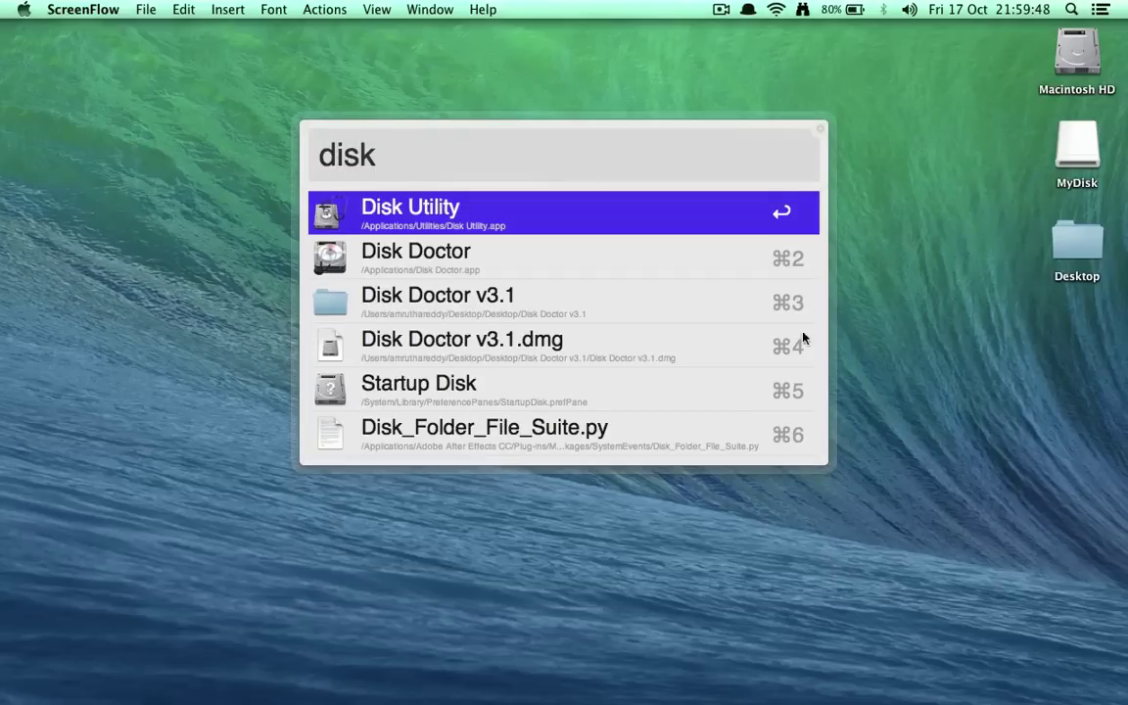
pyautogui.press('Return')
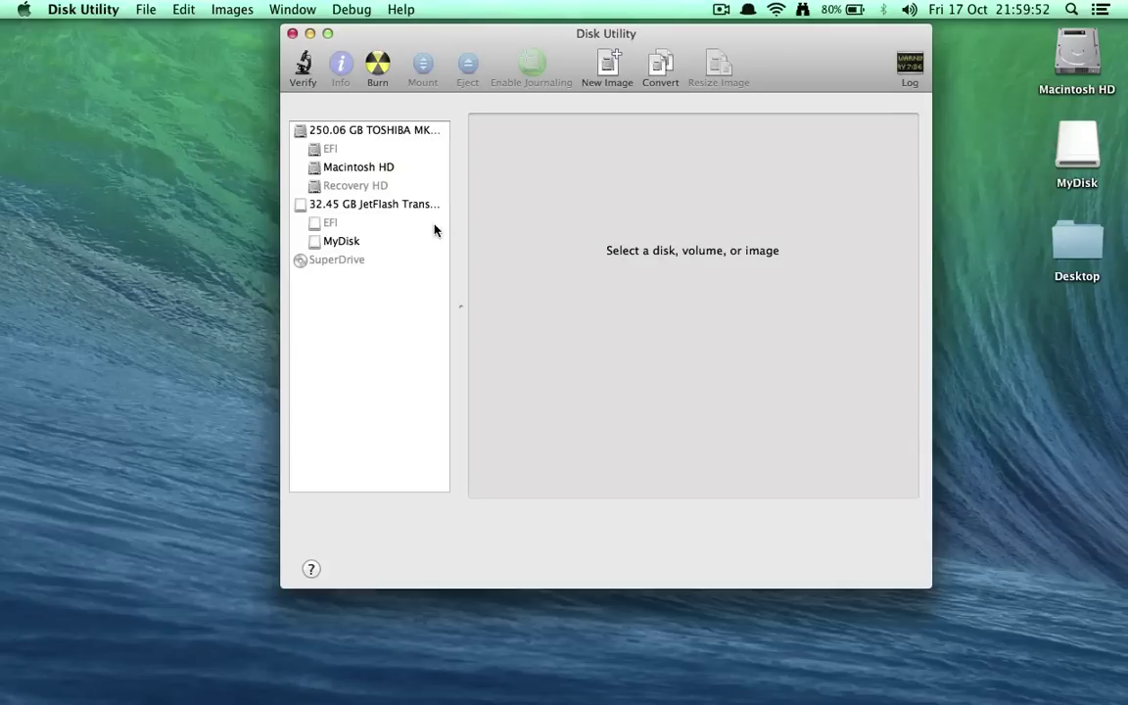
pyautogui.click(387, 203)
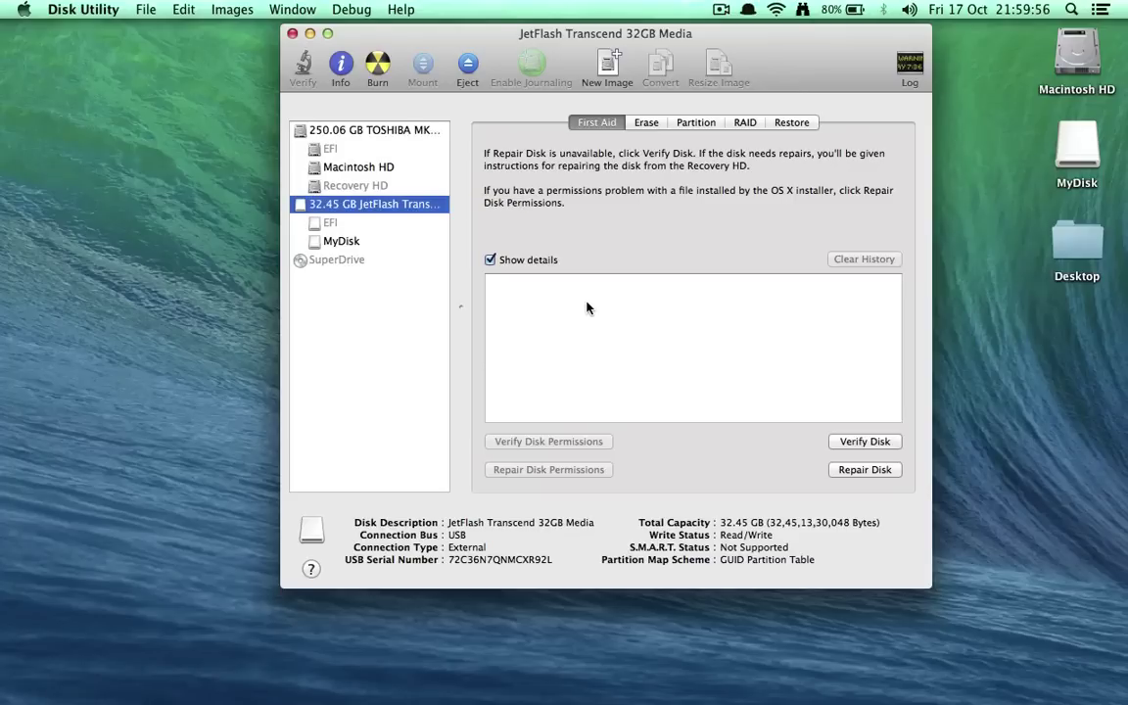
pyautogui.click(693, 125)
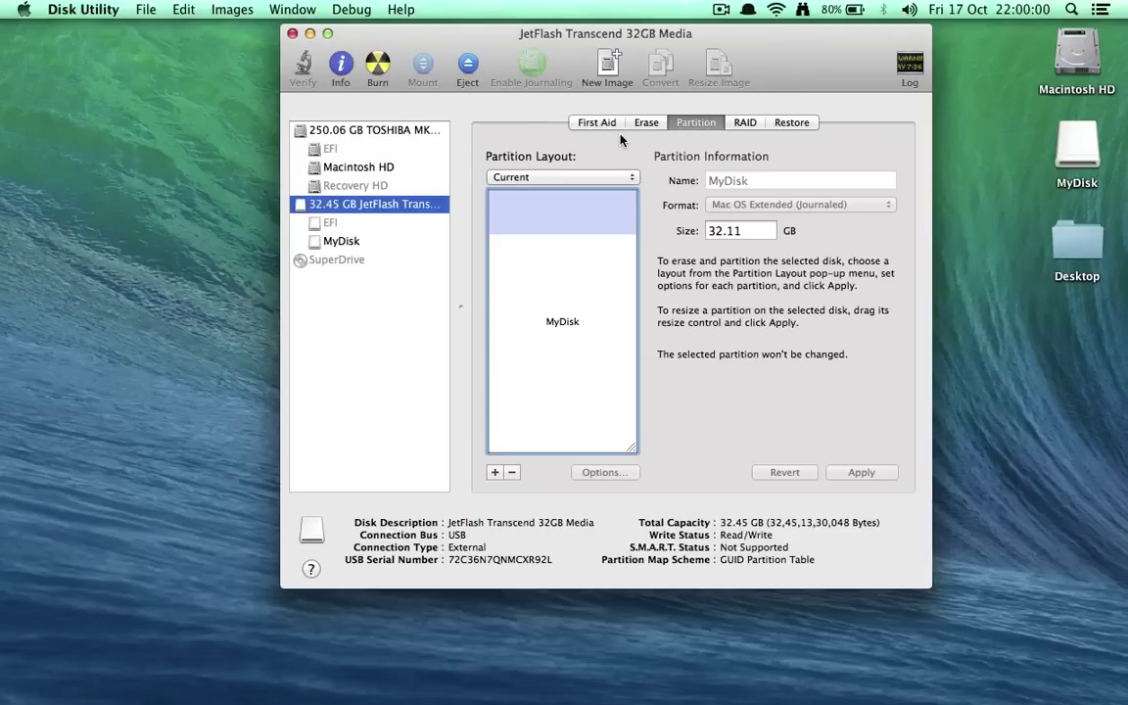
# - Set the JetFlash drive's layout to 1 Partition with the GUID Partition Table scheme
pyautogui.click(564, 177)
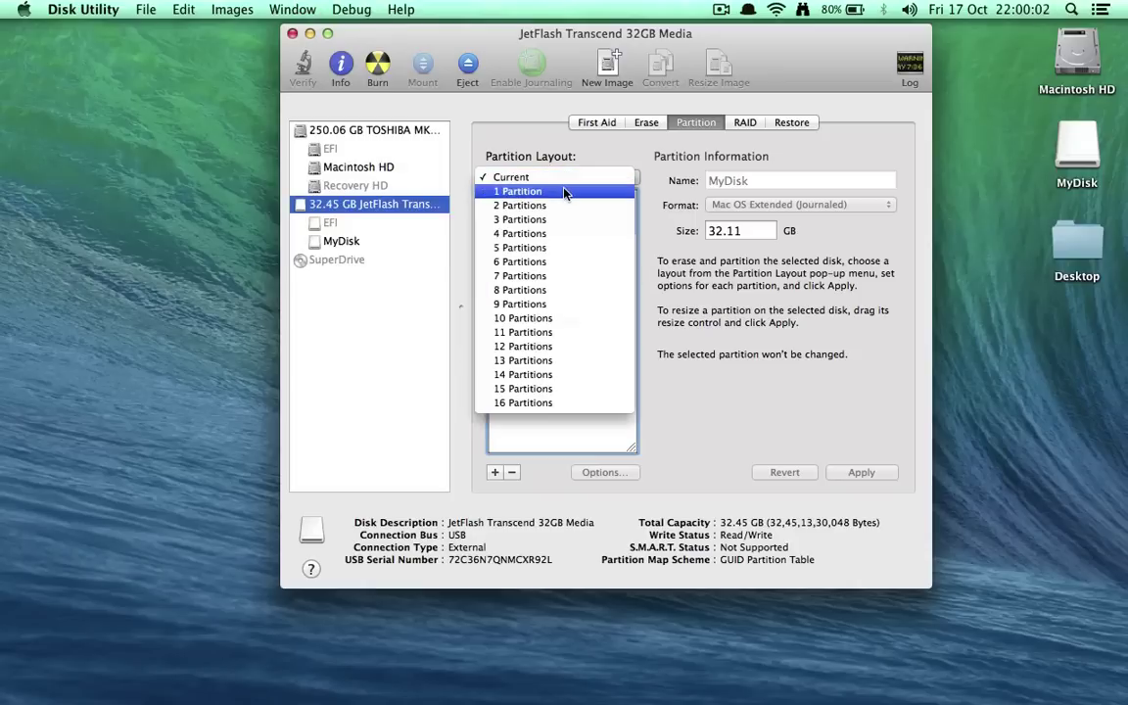
pyautogui.click(564, 192)
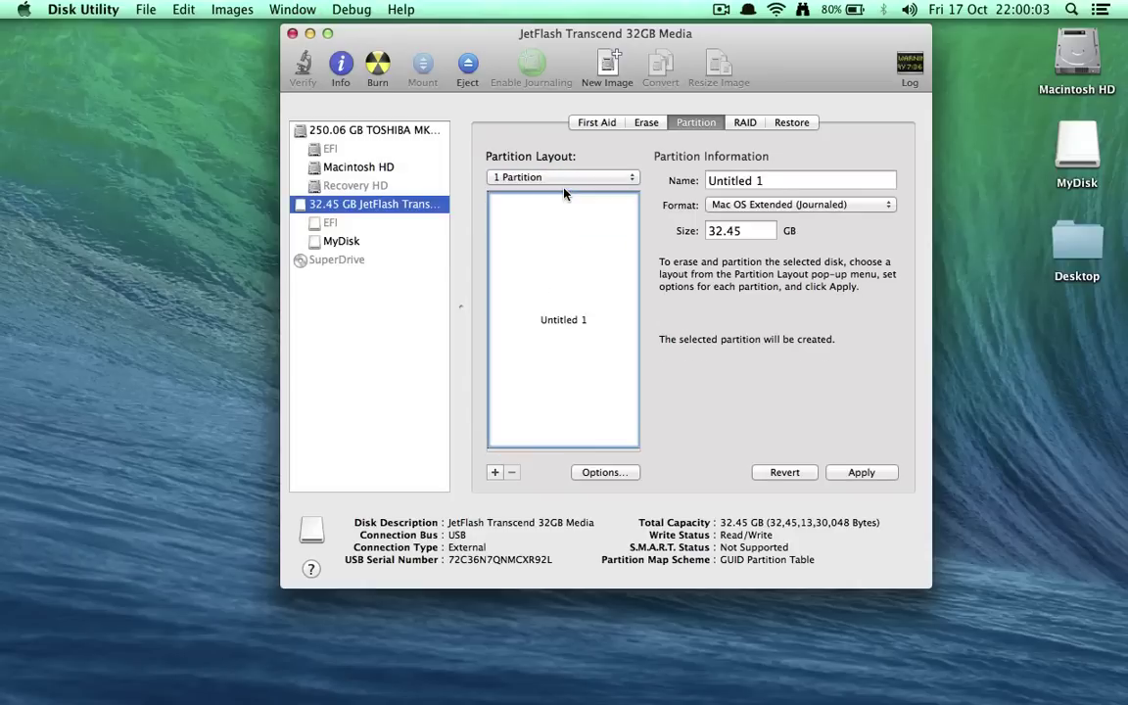
pyautogui.click(601, 473)
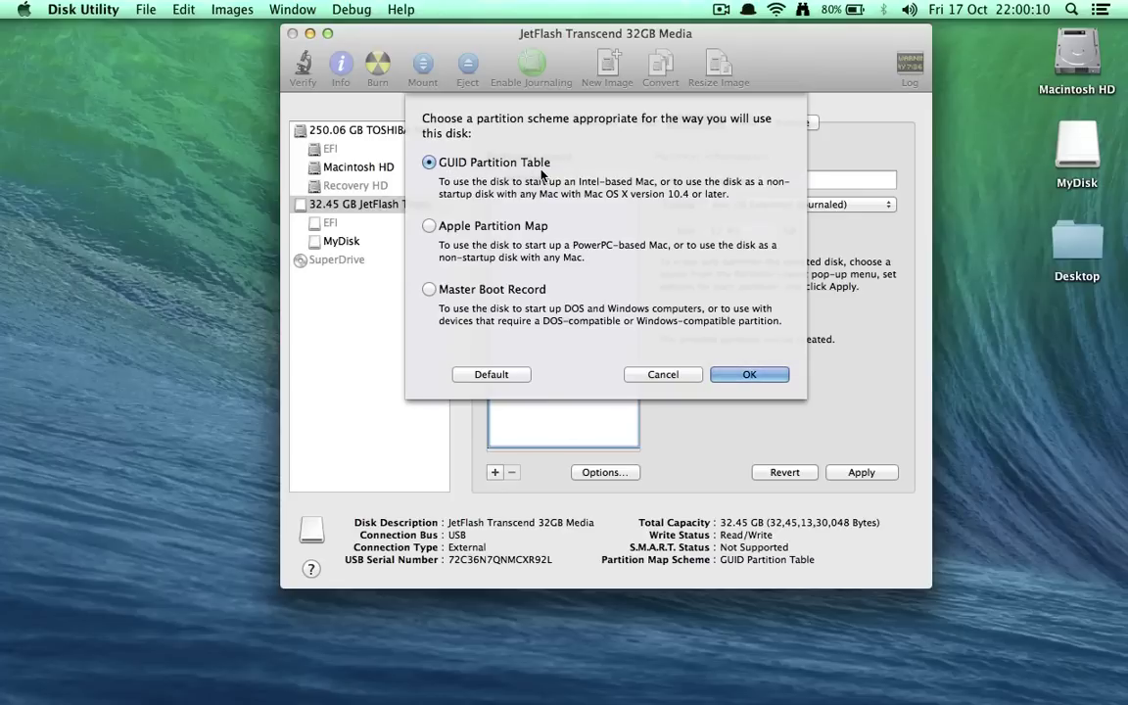
pyautogui.click(766, 373)
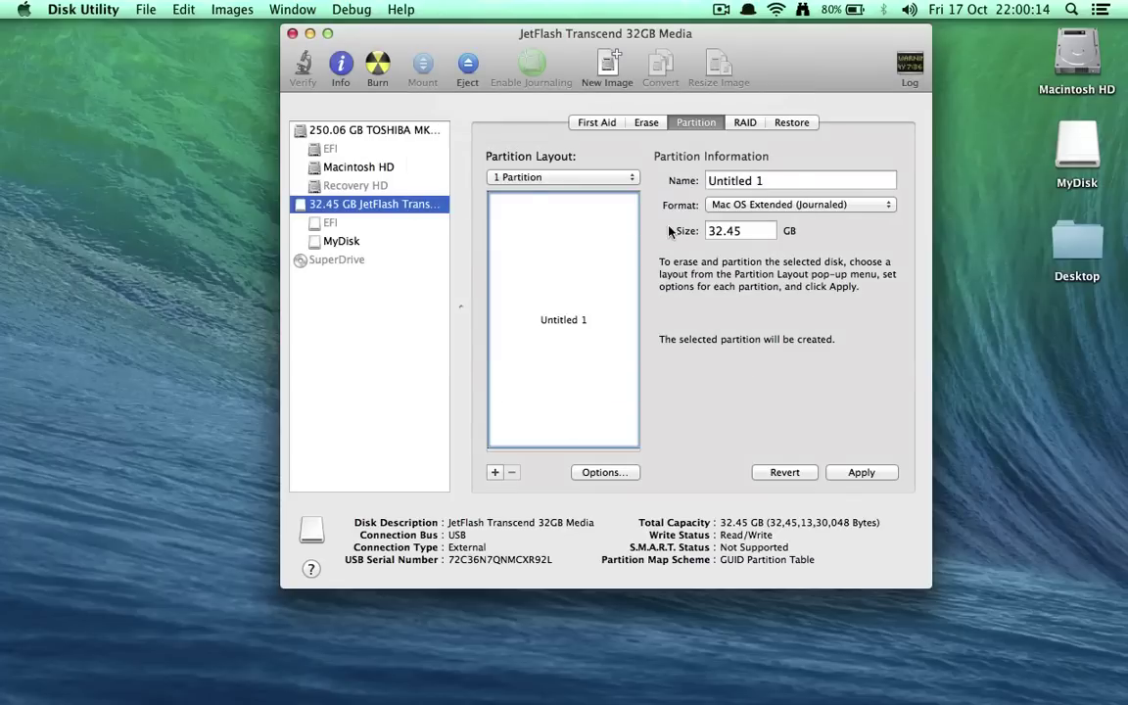
# - Name the new partition Disk, apply the layout and confirm partitioning the JetFlash drive
pyautogui.click(784, 180)
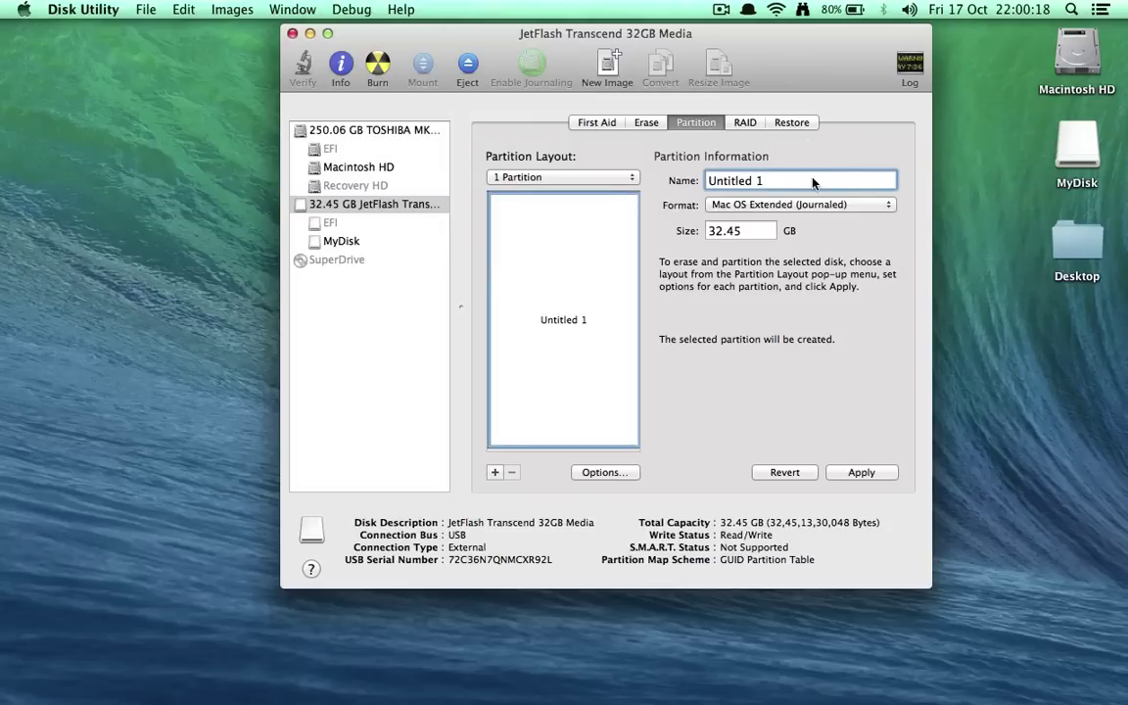
pyautogui.tripleClick(812, 182)
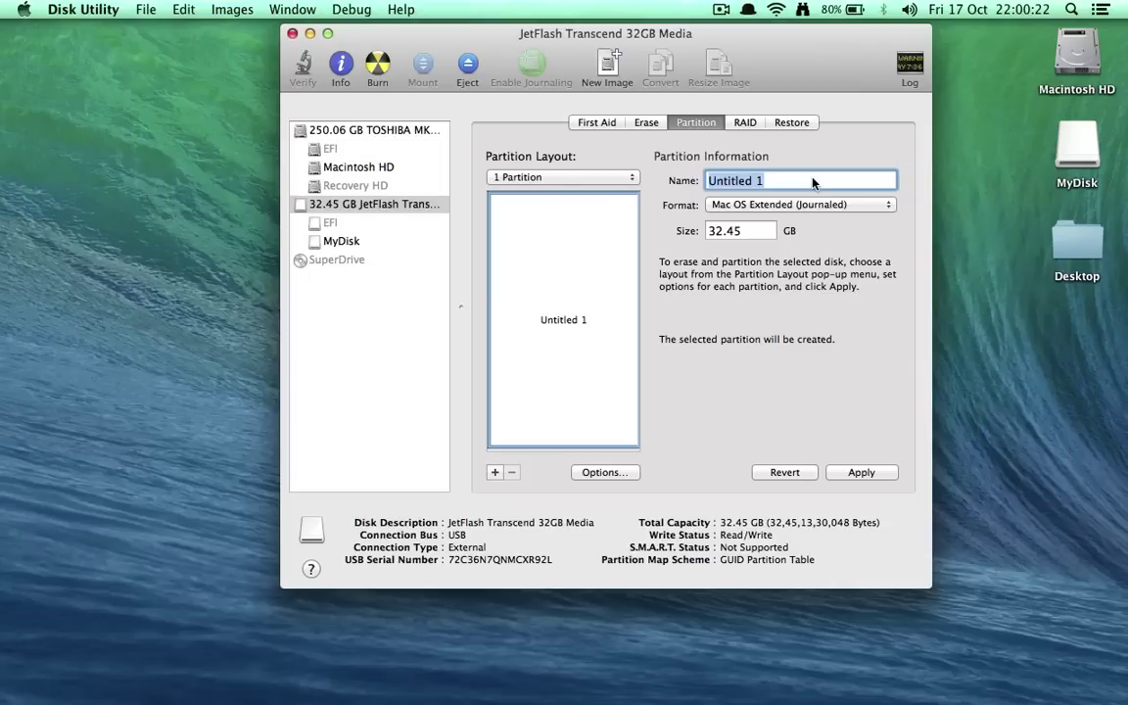
pyautogui.press('BackSpace')
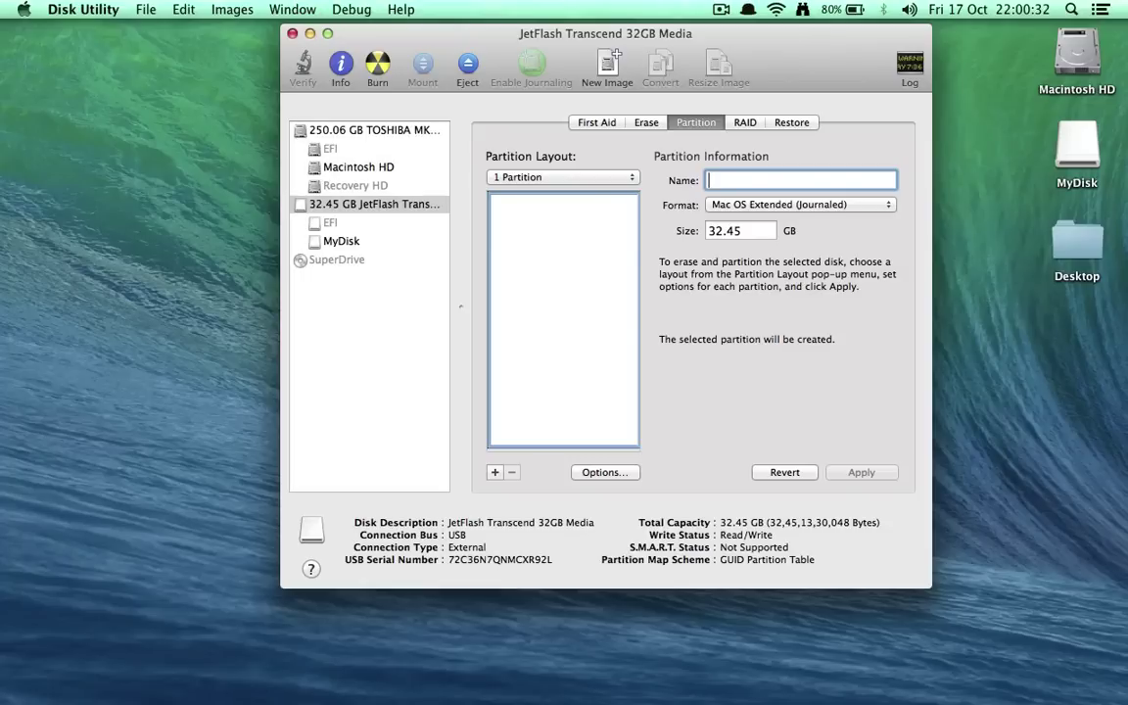
pyautogui.write('Disk')
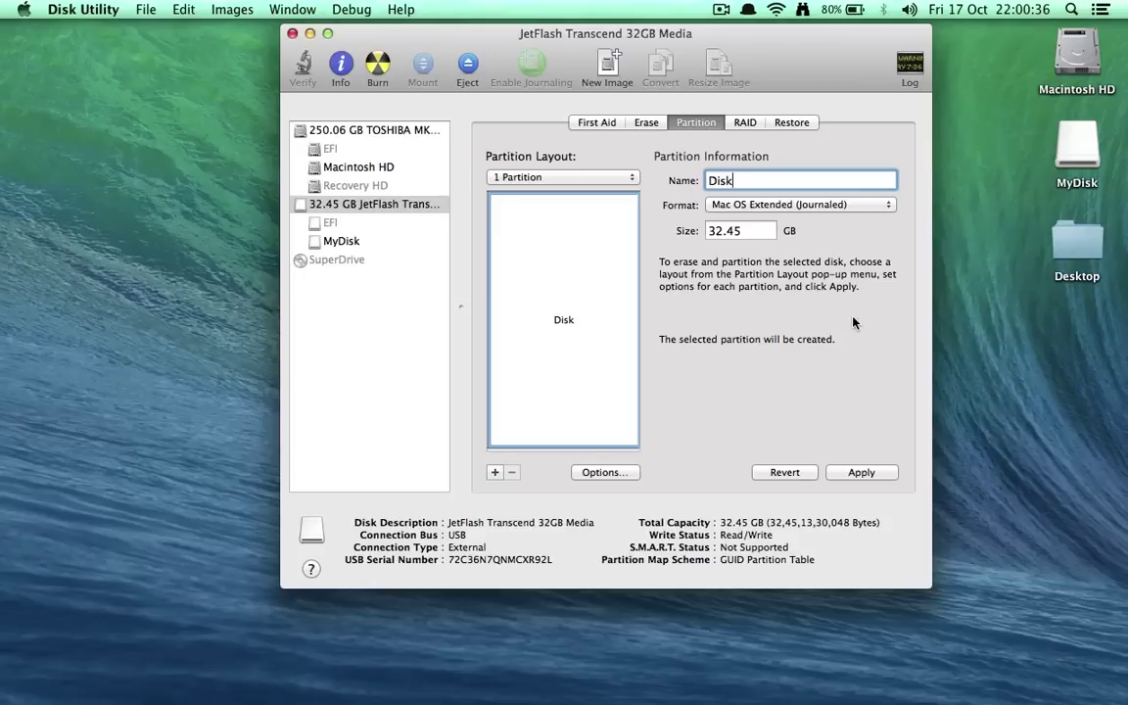
pyautogui.click(870, 472)
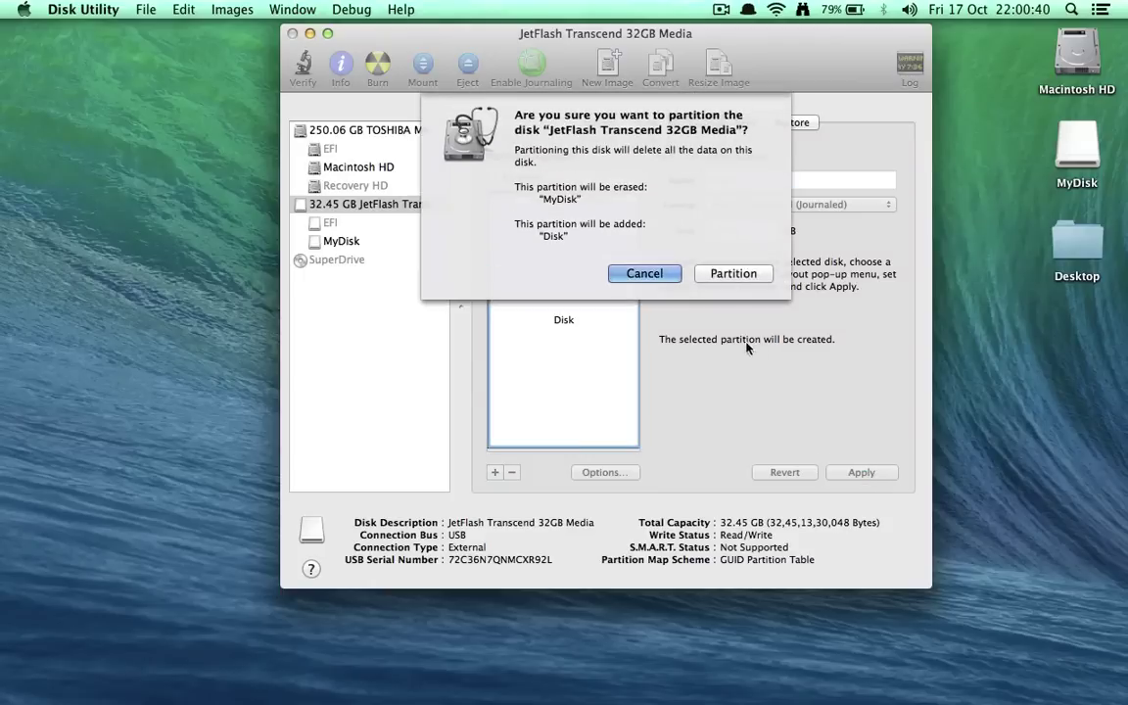
pyautogui.click(732, 273)
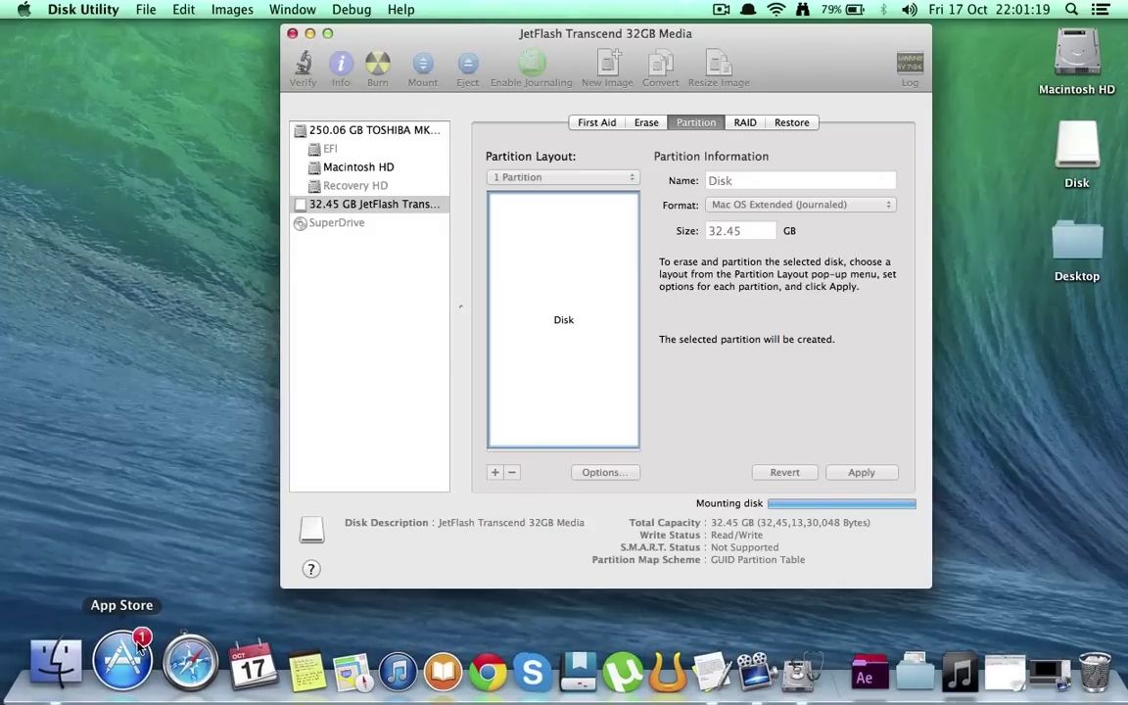
# - Open the App Store and check Launchpad for the Install OS X Yosemite application
pyautogui.click(138, 648)
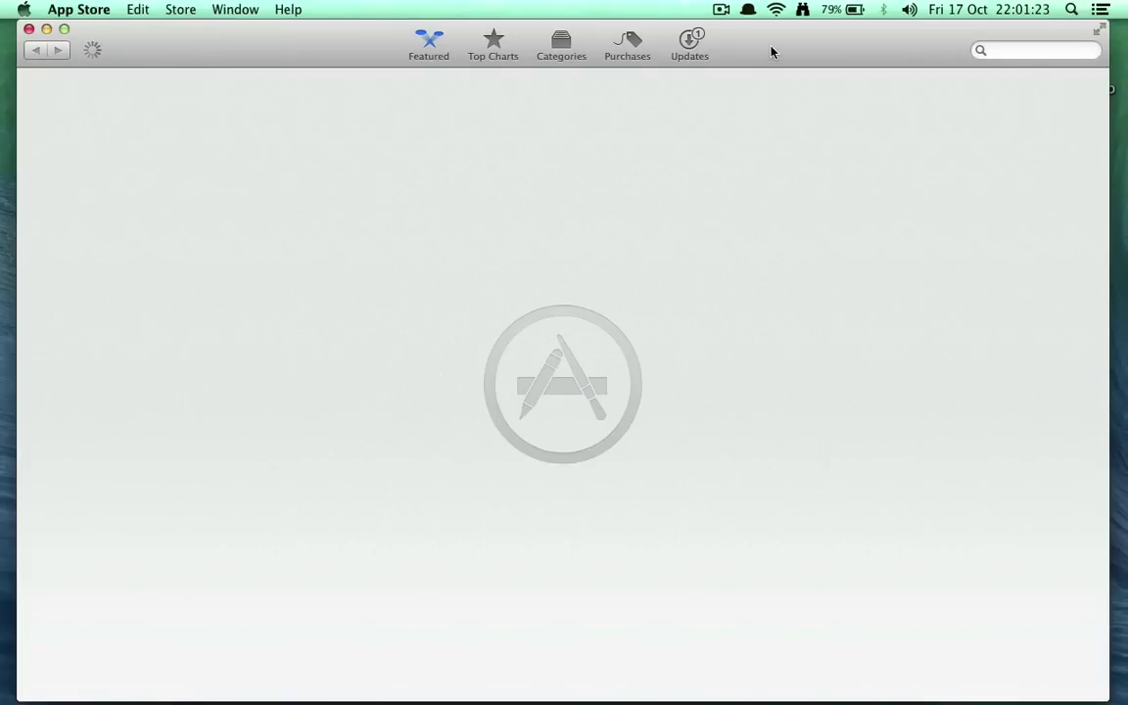
pyautogui.press('F4')
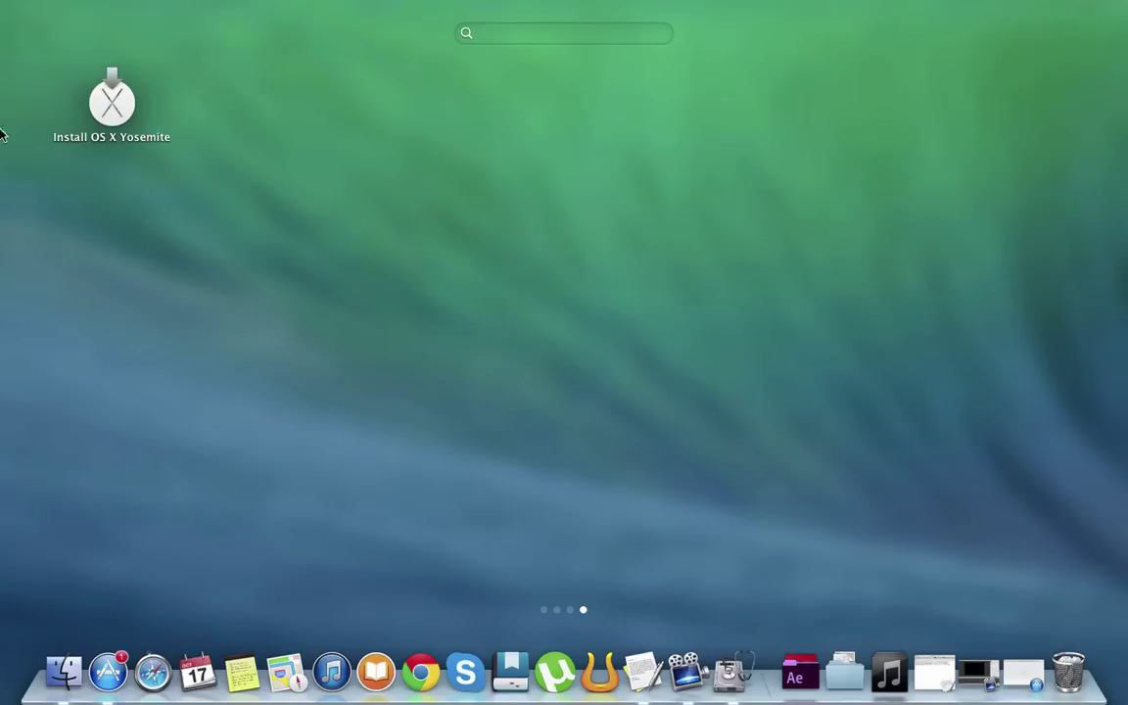
pyautogui.click(192, 198)
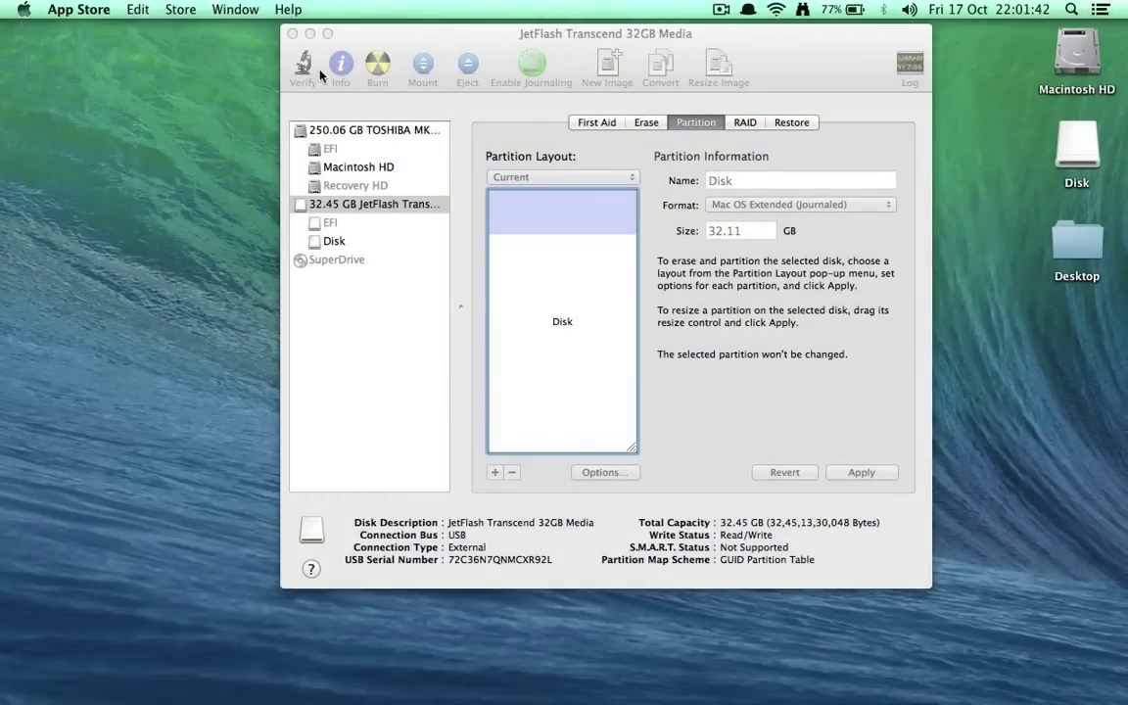
# - Return to Disk Utility and quit it
pyautogui.click(424, 54)
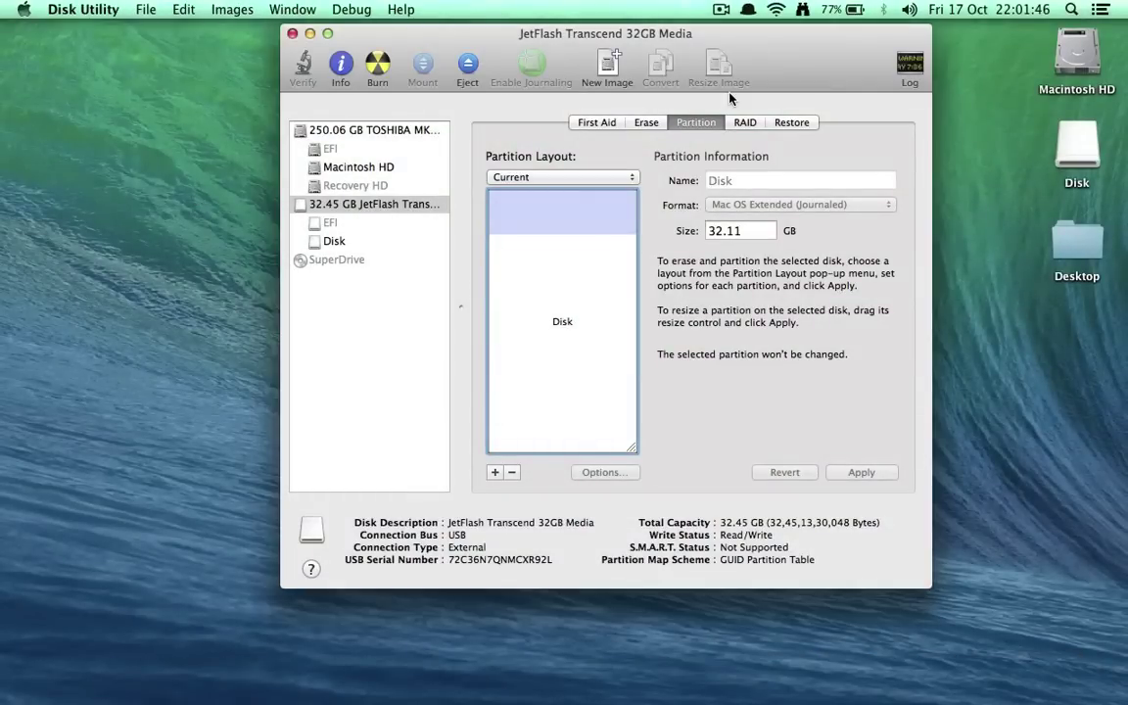
pyautogui.press('super+q')
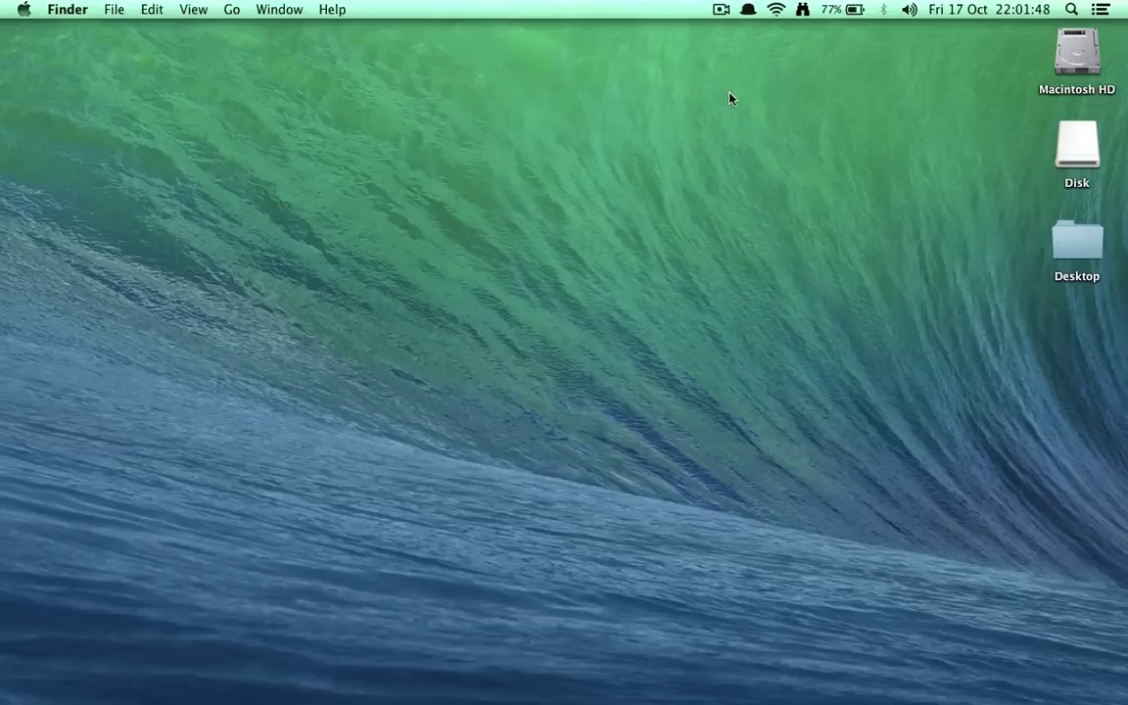
# - Switch to the TextEdit document and replace MyDisk with Disk in the command's volume path
pyautogui.moveTo(580, 700)
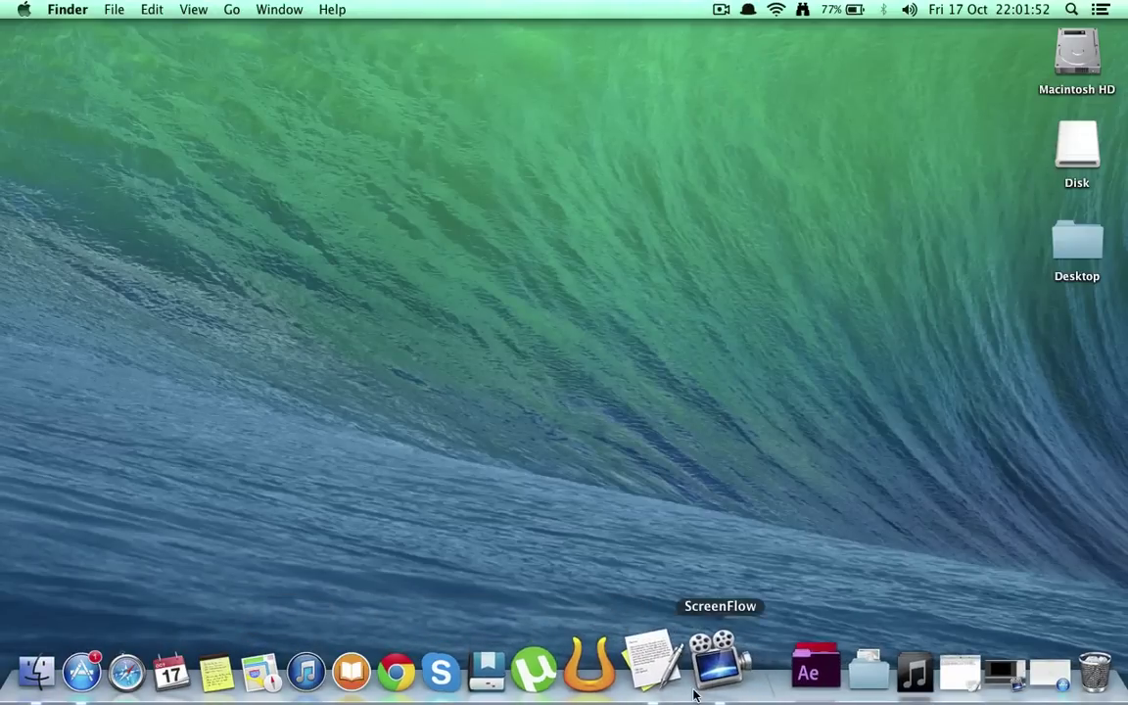
pyautogui.click(911, 661)
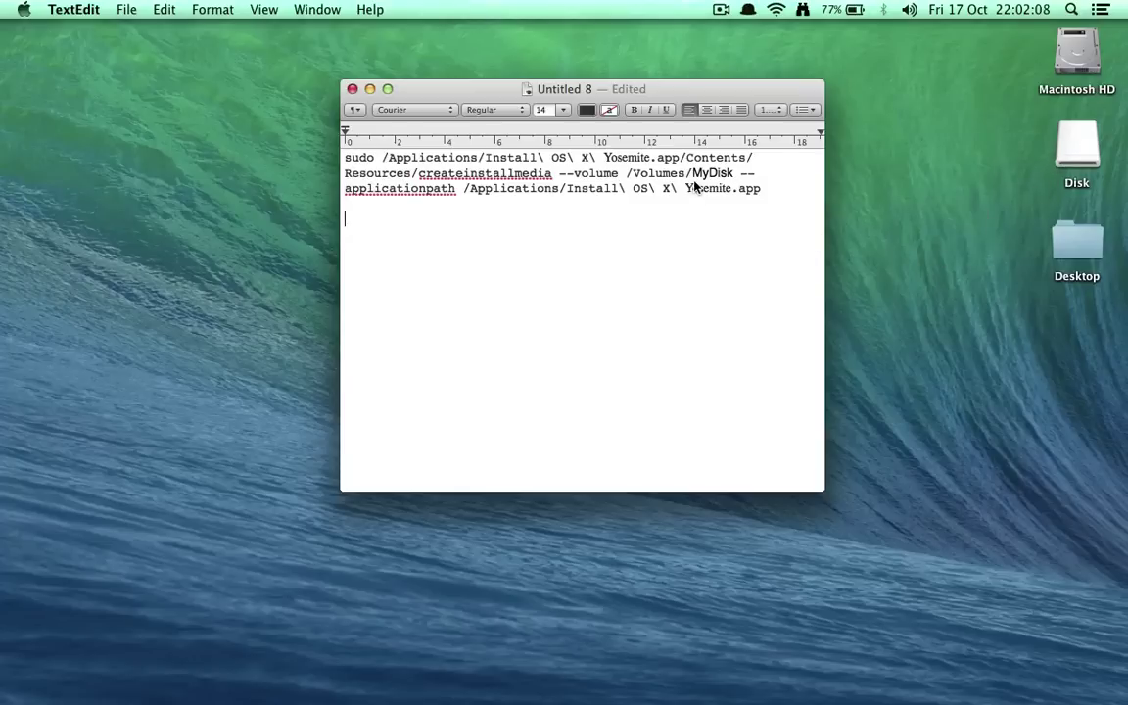
pyautogui.moveTo(693, 174); pyautogui.dragTo(736, 174)
pyautogui.write('Disk')
pyautogui.click(735, 232)
# - Launch Terminal and run the complete createinstallmedia command copied from the TextEdit document
pyautogui.hotkey('alt', 'space')
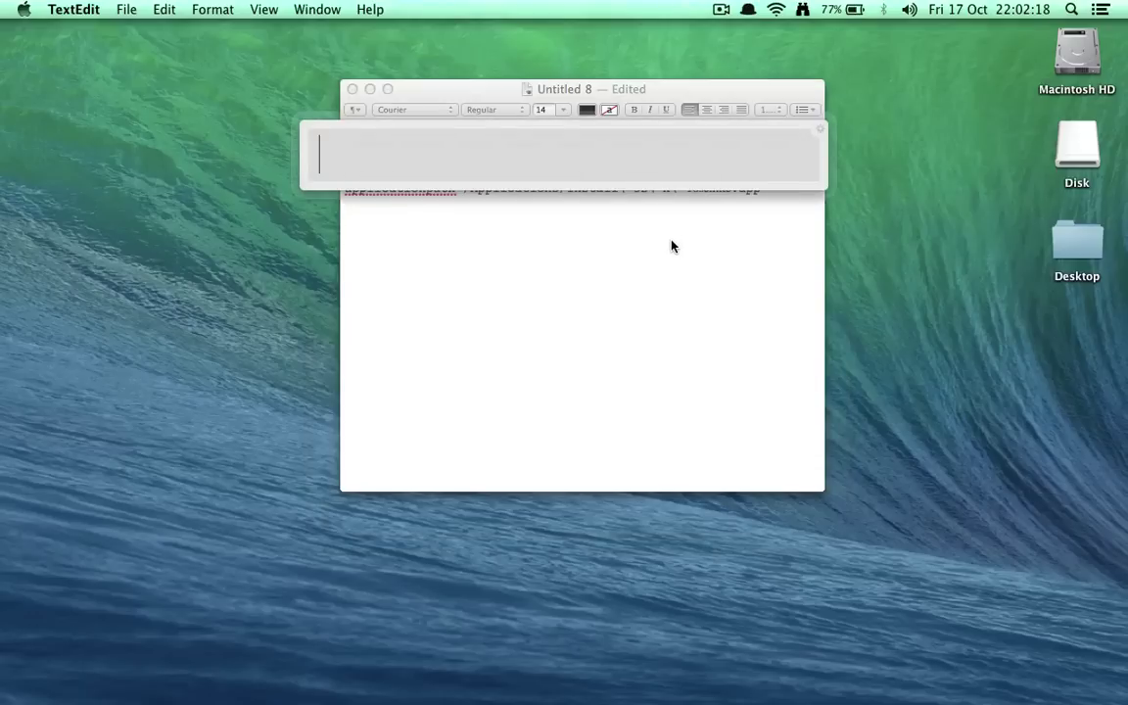
pyautogui.write('ter')
pyautogui.press('Return')
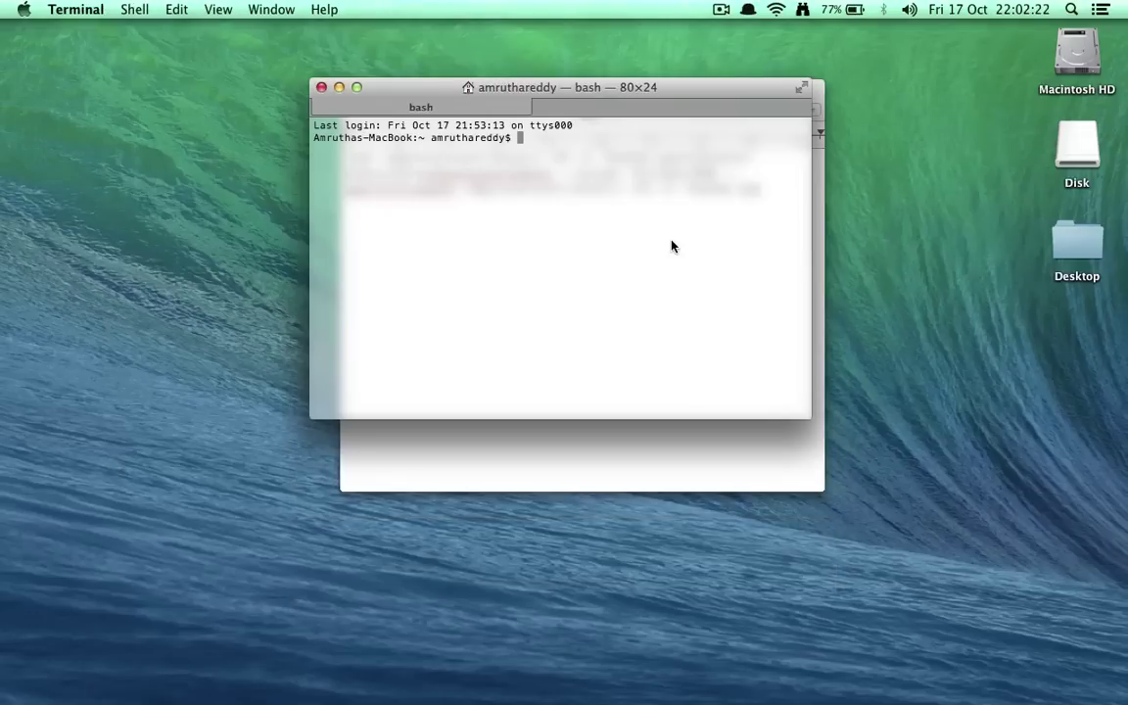
pyautogui.click(630, 453)
pyautogui.press('super+a')
pyautogui.press('super+c')
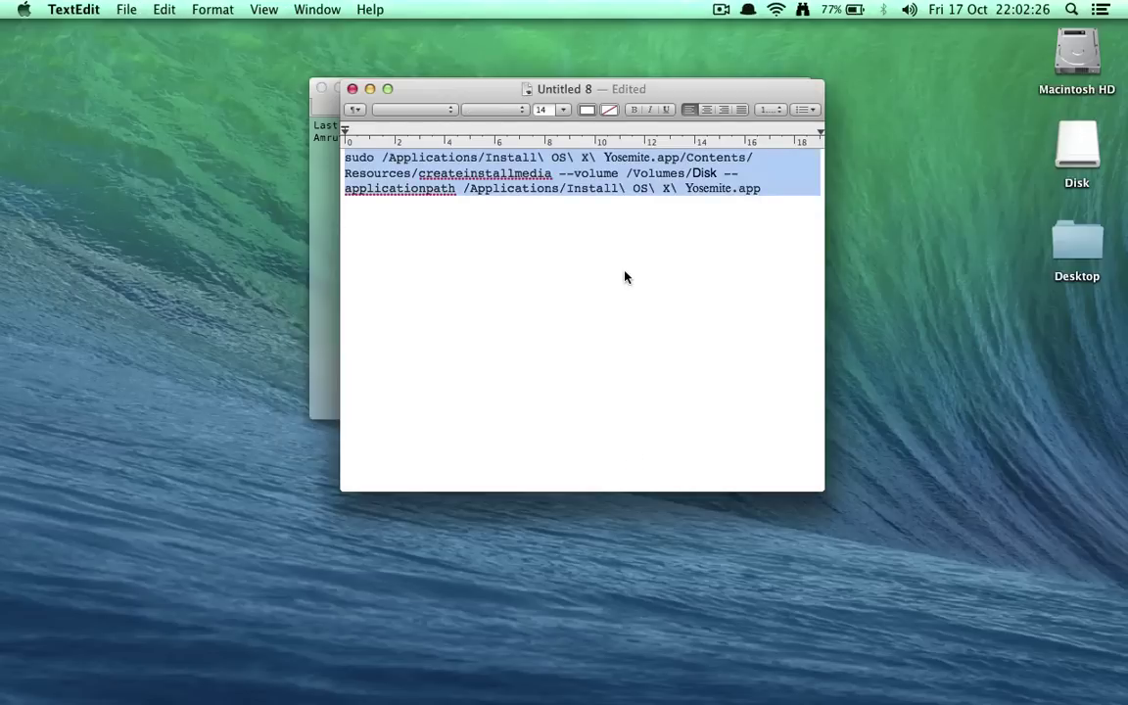
pyautogui.press('super+Tab')
pyautogui.press('super+v')
pyautogui.press('Return')
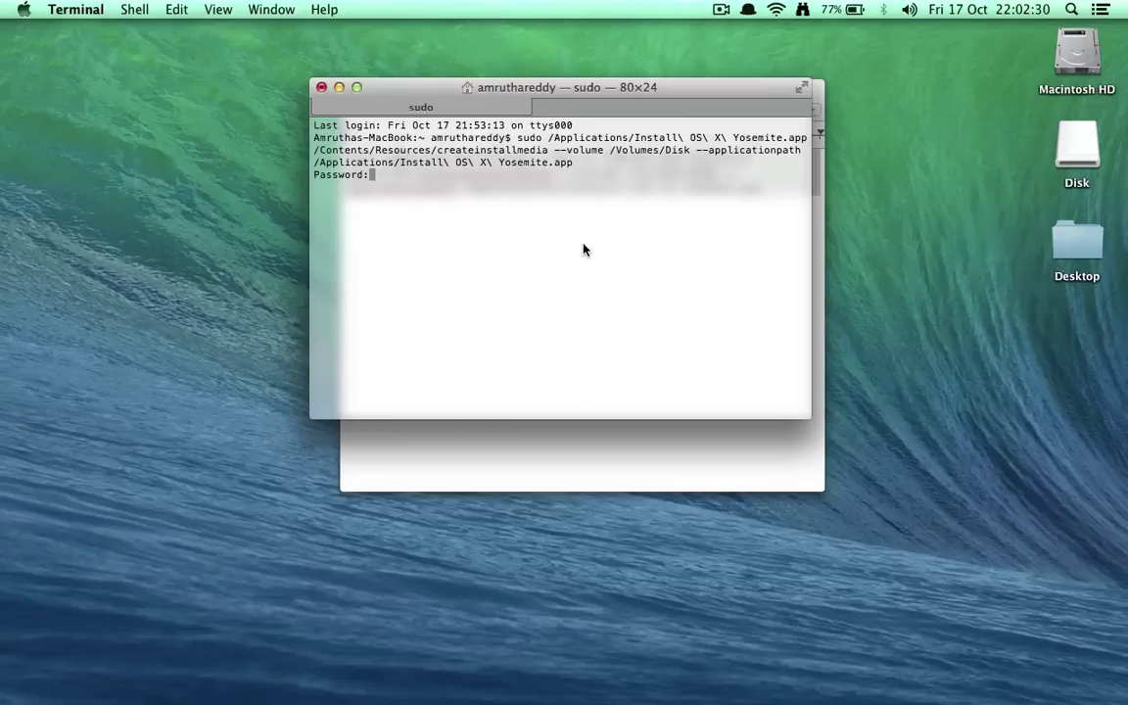
# - Enter the account password for sudo and confirm erasing /Volumes/Disk with y
pyautogui.press('Return')
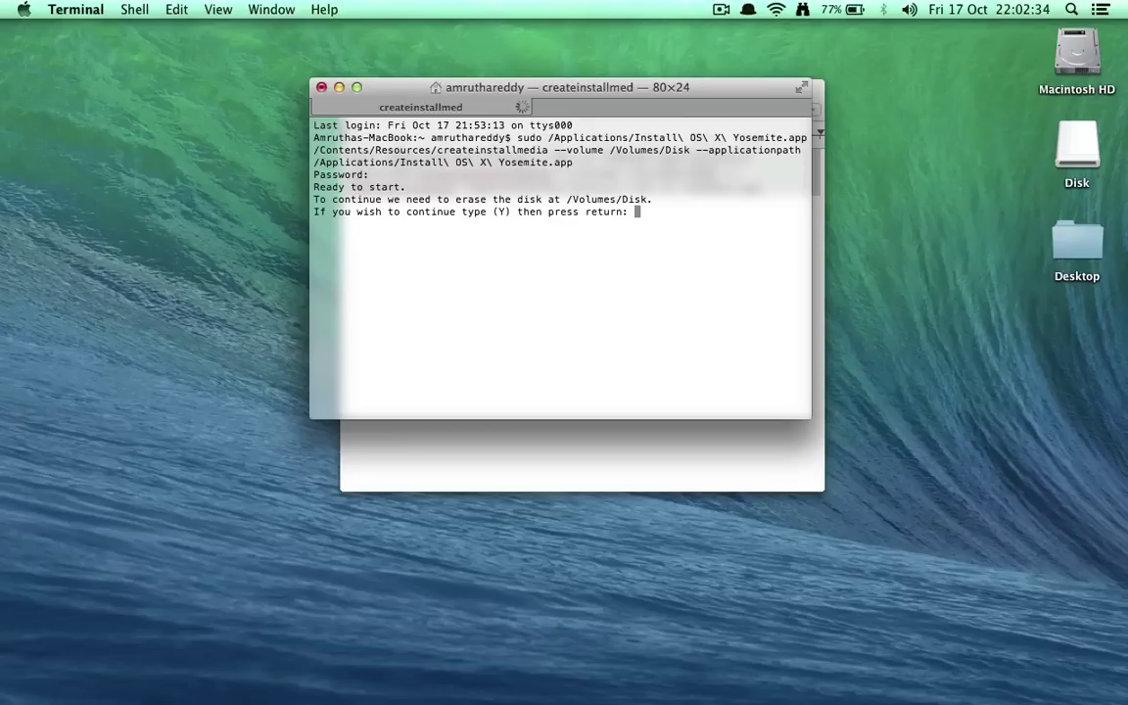
pyautogui.write('y')
pyautogui.press('Return')
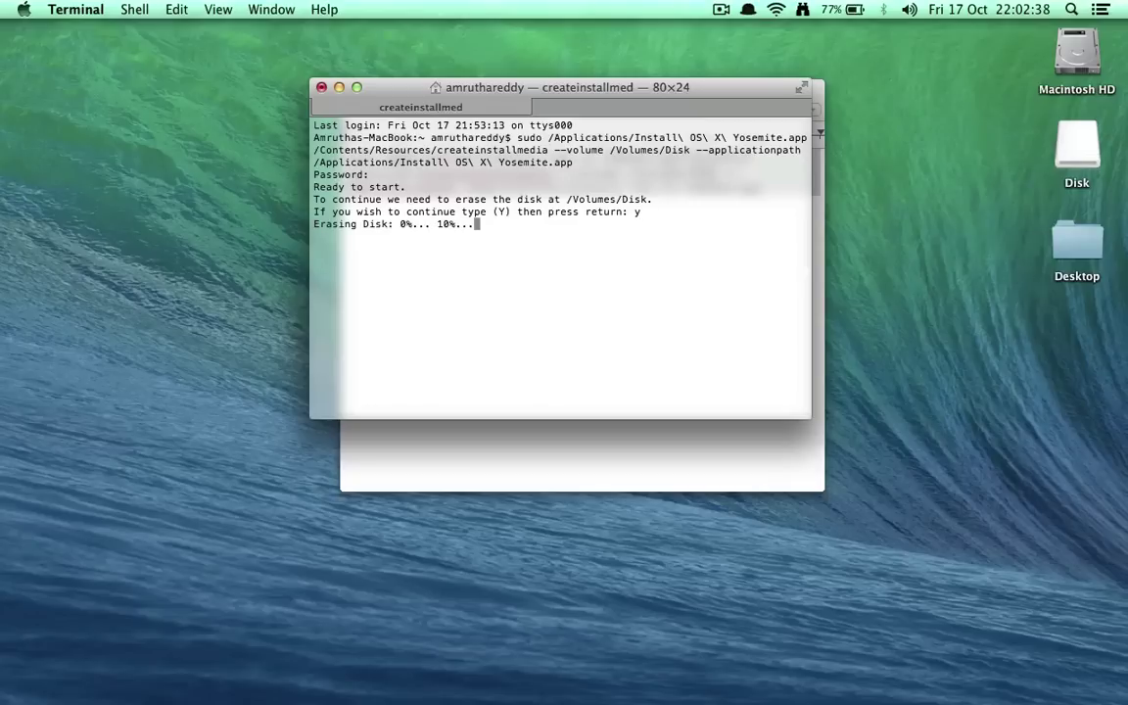